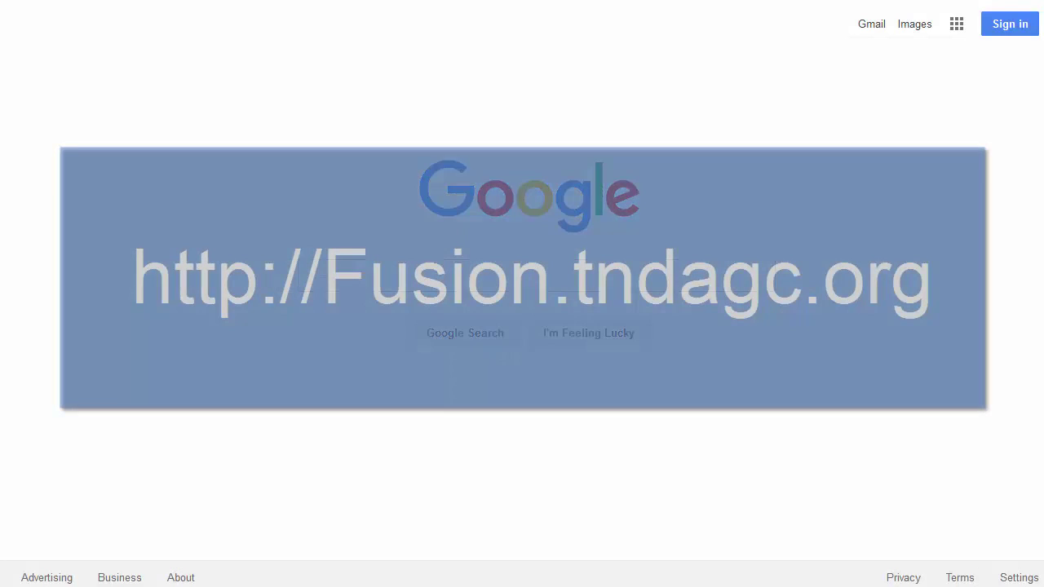
Step: Load the Fusion site fusion.tndagc.org from the Chrome address bar suggestion
{"action": "type", "text": "fusi"}
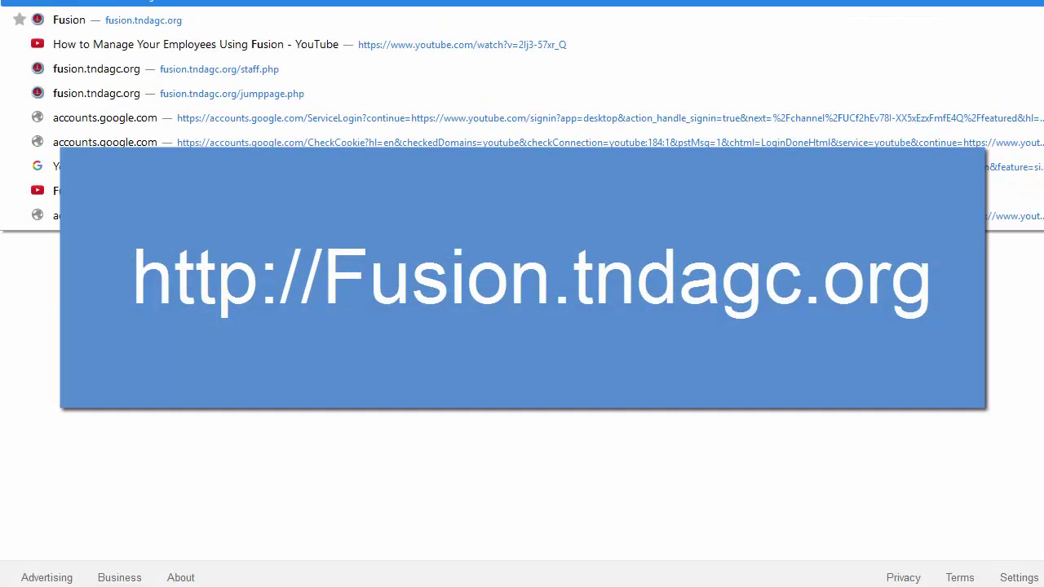
{"action": "type", "text": "on.tn"}
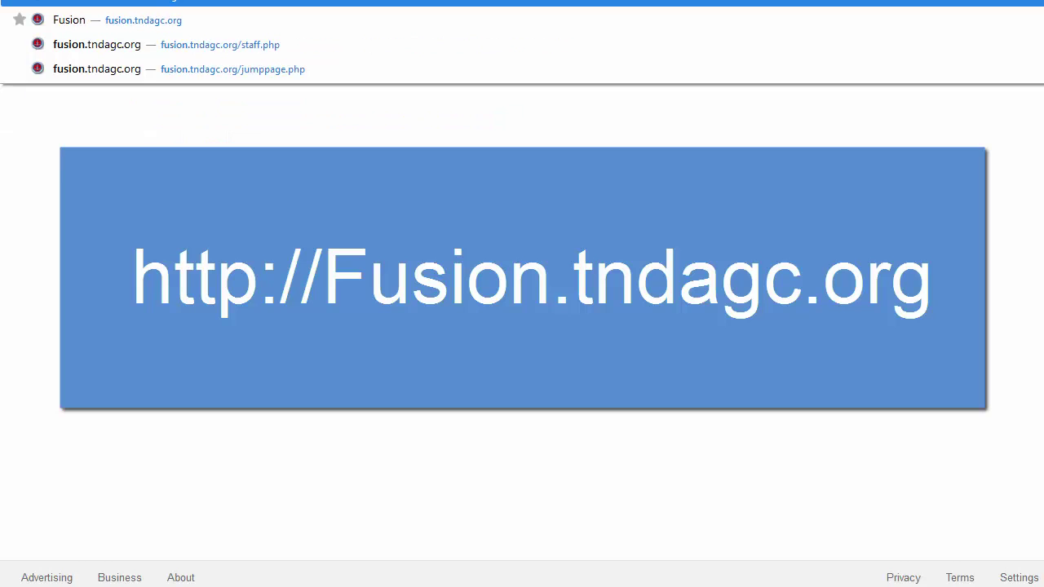
{"action": "key", "text": "Down"}
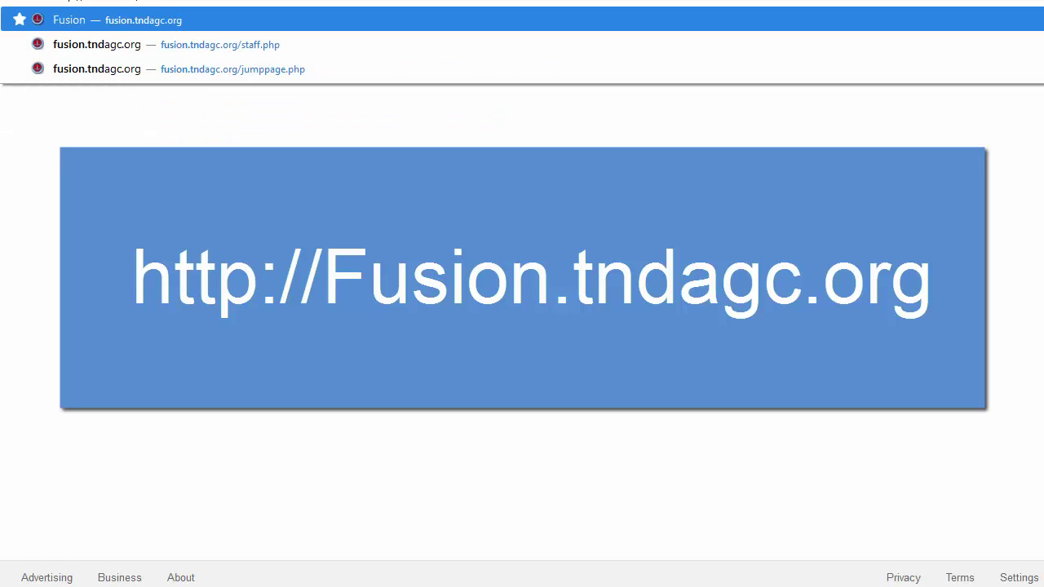
{"action": "key", "text": "Return"}
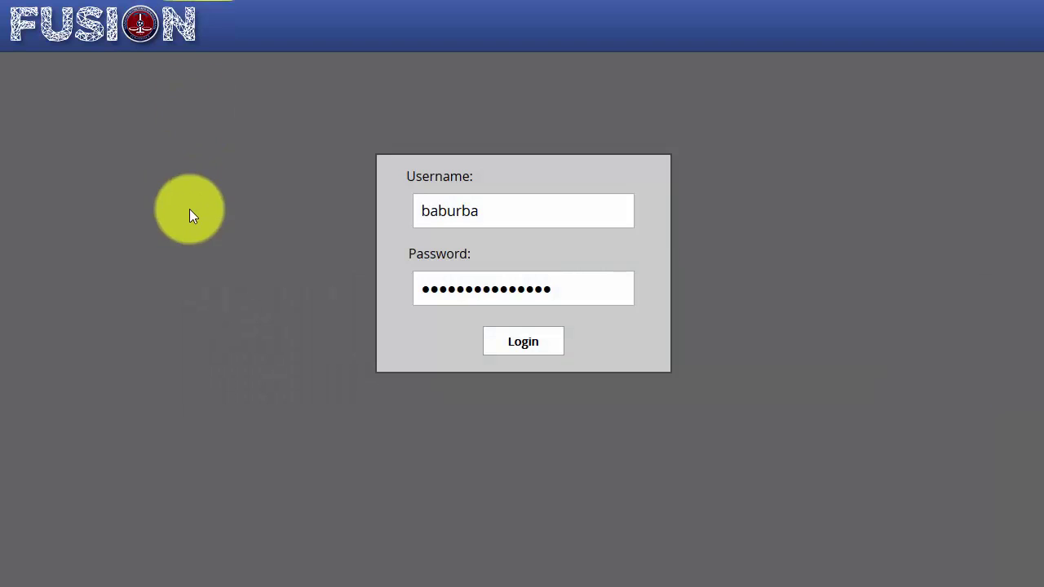
Step: Log in to Fusion using the prefilled username and password
{"action": "left_click", "coordinate": [535, 210]}
{"action": "left_click_drag", "start_coordinate": [535, 211], "coordinate": [376, 211]}
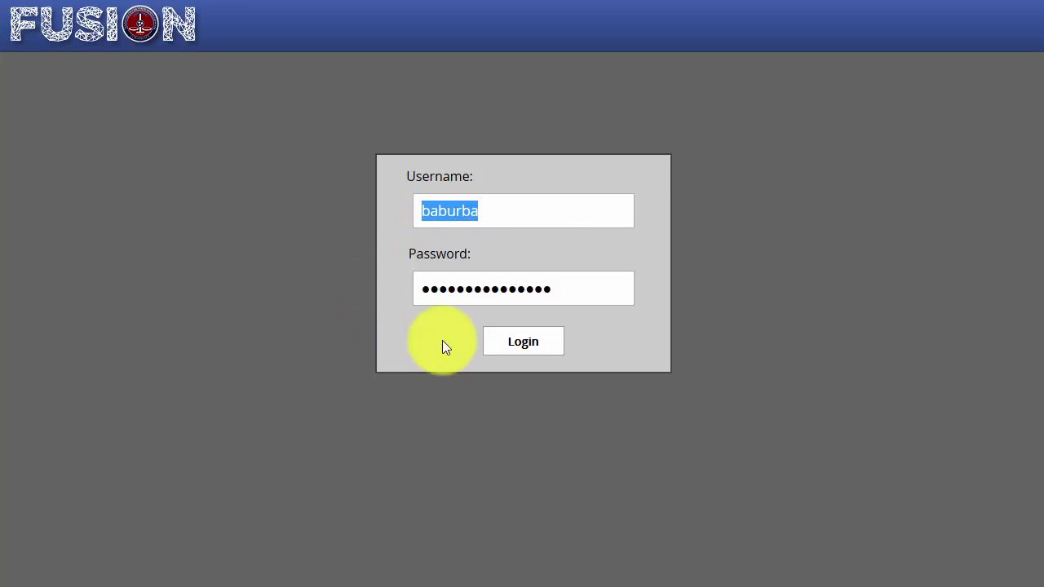
{"action": "left_click_drag", "start_coordinate": [580, 289], "coordinate": [379, 307]}
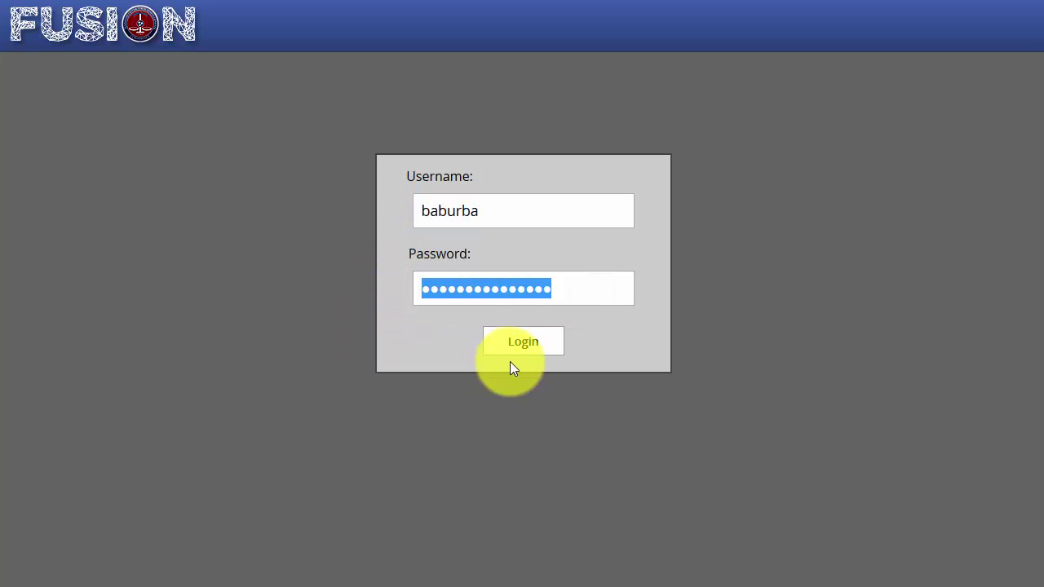
{"action": "left_click", "coordinate": [527, 346]}
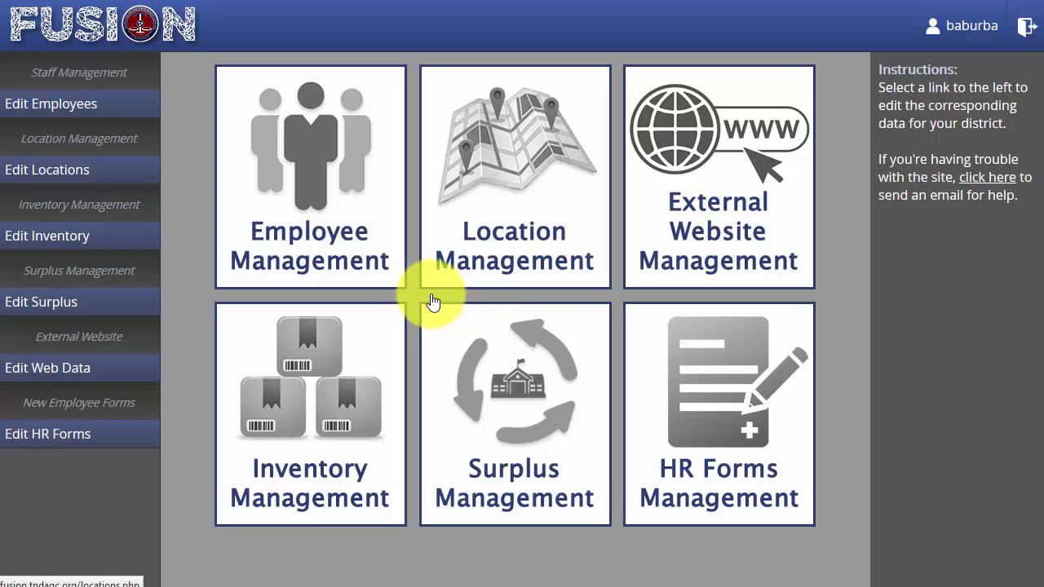
Step: Open Employee Management and filter the employee list to District 01
{"action": "left_click", "coordinate": [344, 213]}
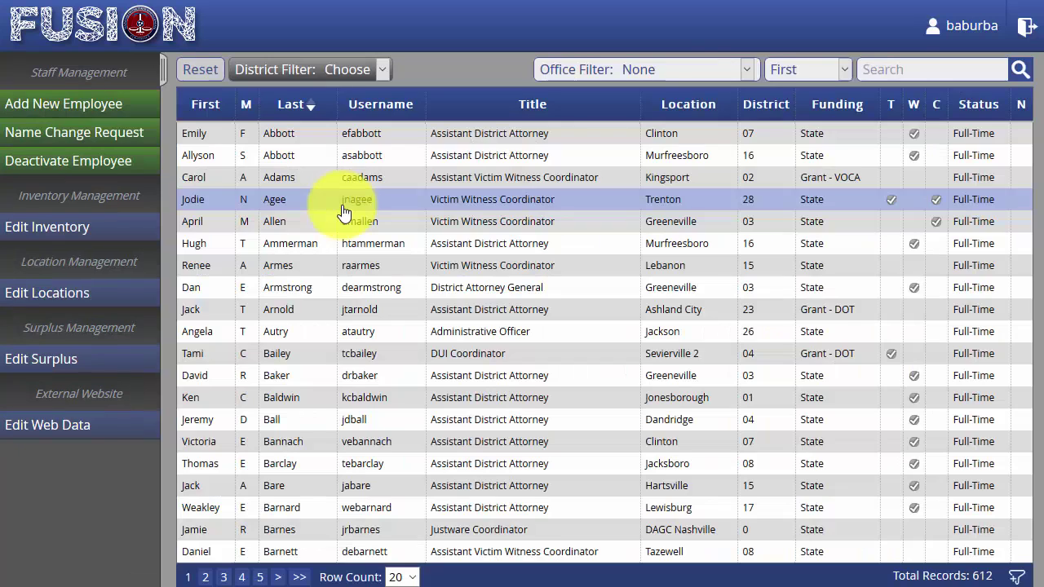
{"action": "left_click", "coordinate": [383, 75]}
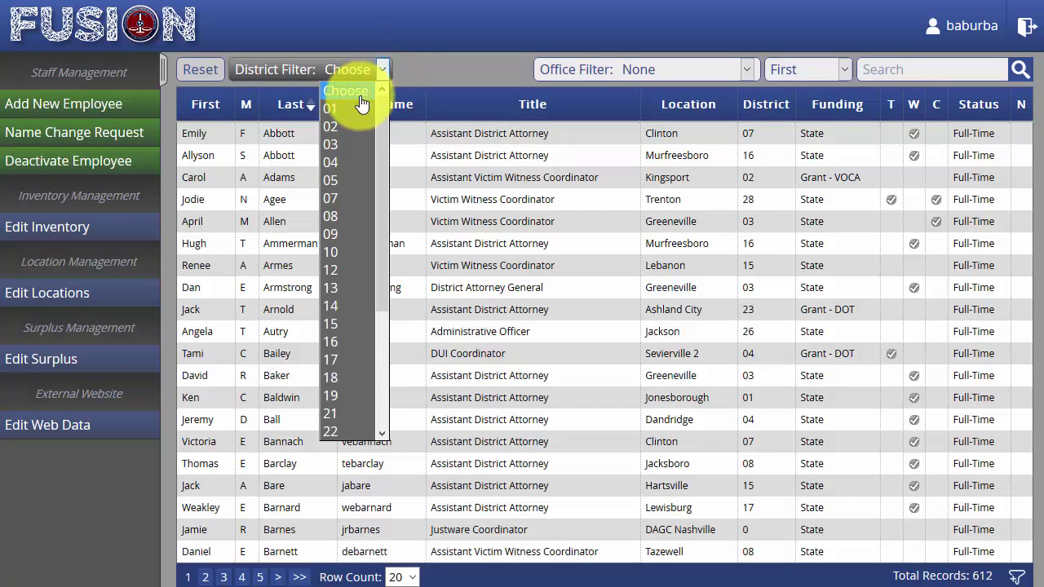
{"action": "left_click", "coordinate": [334, 109]}
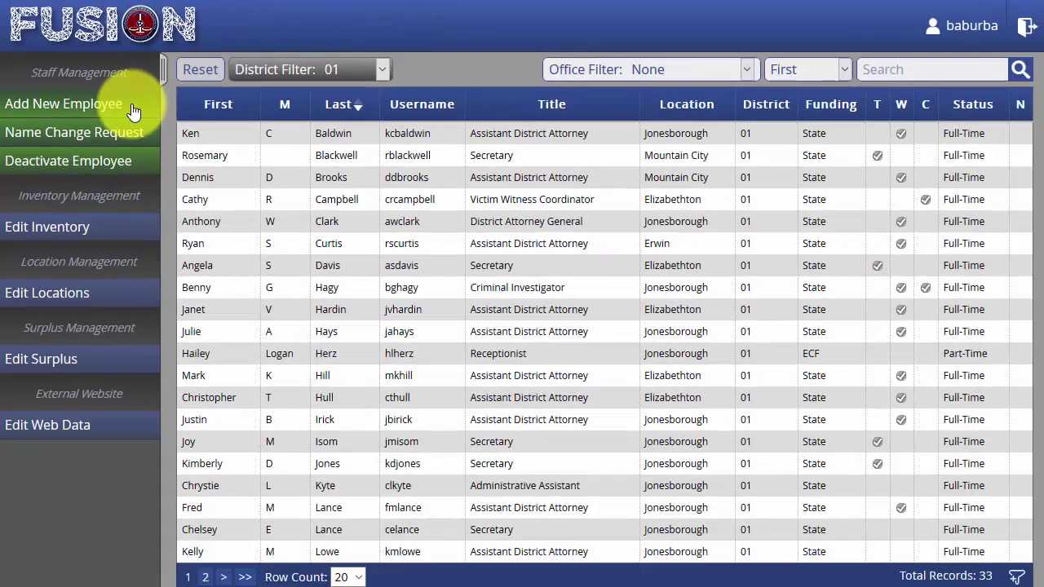
Step: Open a new employee record and enter the employee's first name, middle initial and last name
{"action": "left_click", "coordinate": [132, 112]}
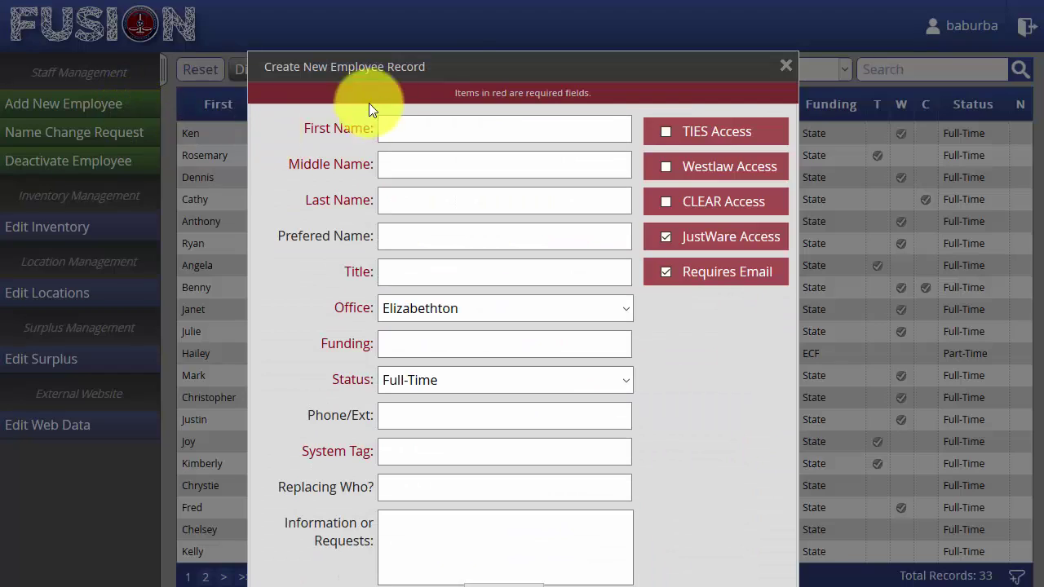
{"action": "left_click_drag", "start_coordinate": [458, 65], "coordinate": [472, 26]}
{"action": "left_click", "coordinate": [406, 78]}
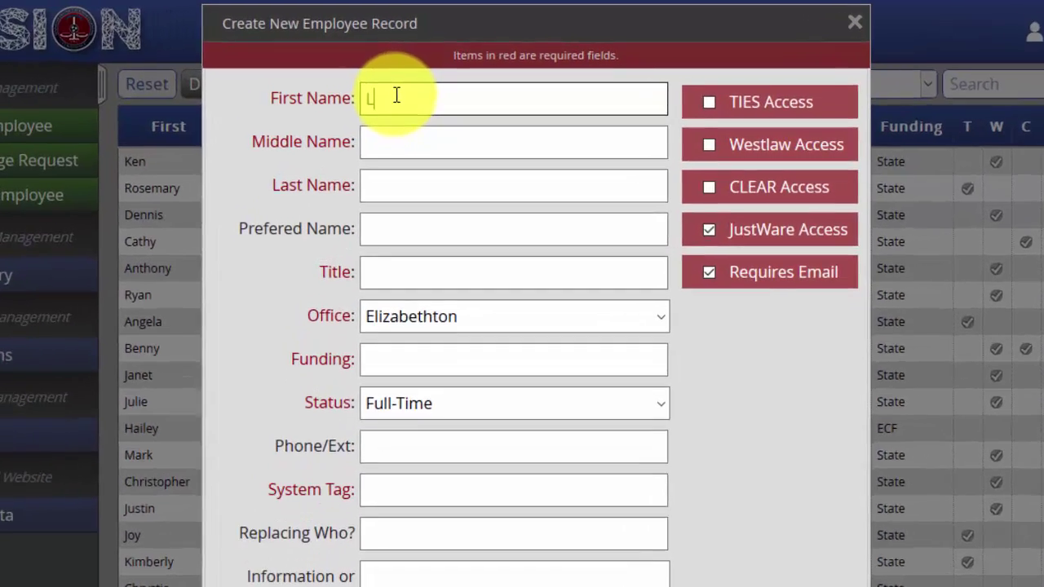
{"action": "key", "text": "Tab"}
{"action": "key", "text": "Tab"}
{"action": "key", "text": "Tab"}
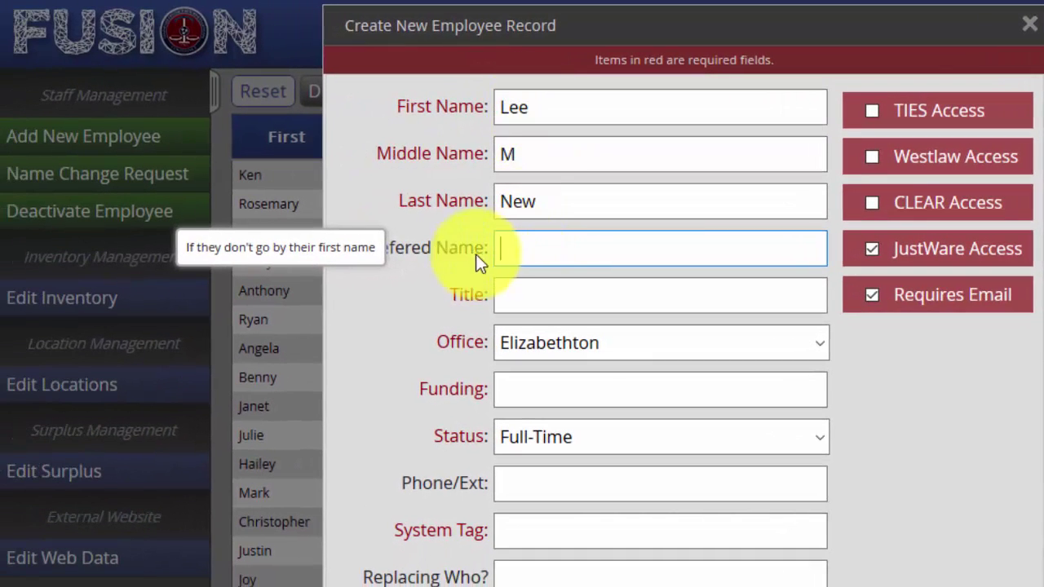
{"action": "mouse_move", "coordinate": [511, 294]}
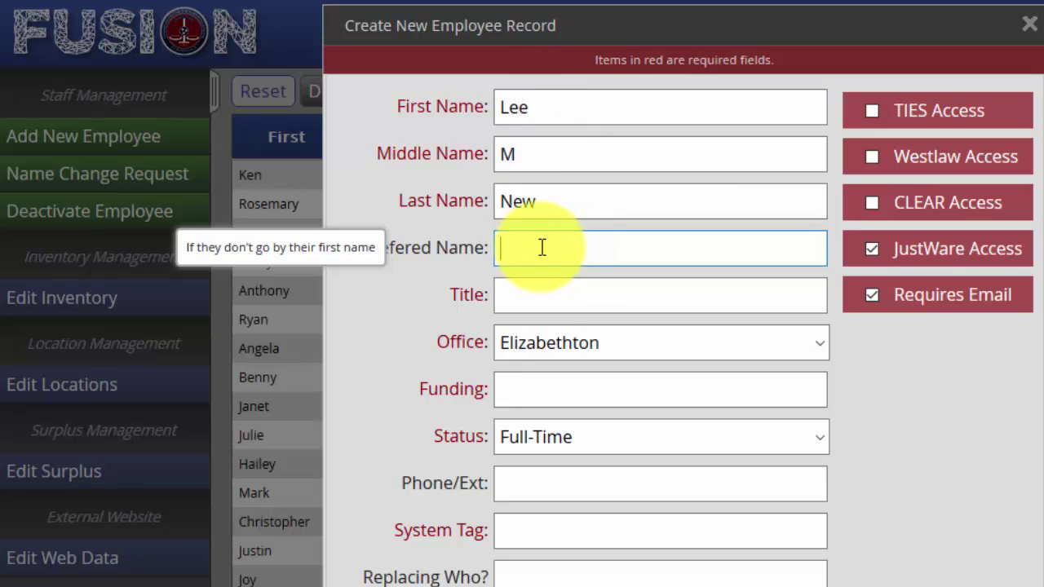
{"action": "left_click", "coordinate": [521, 298]}
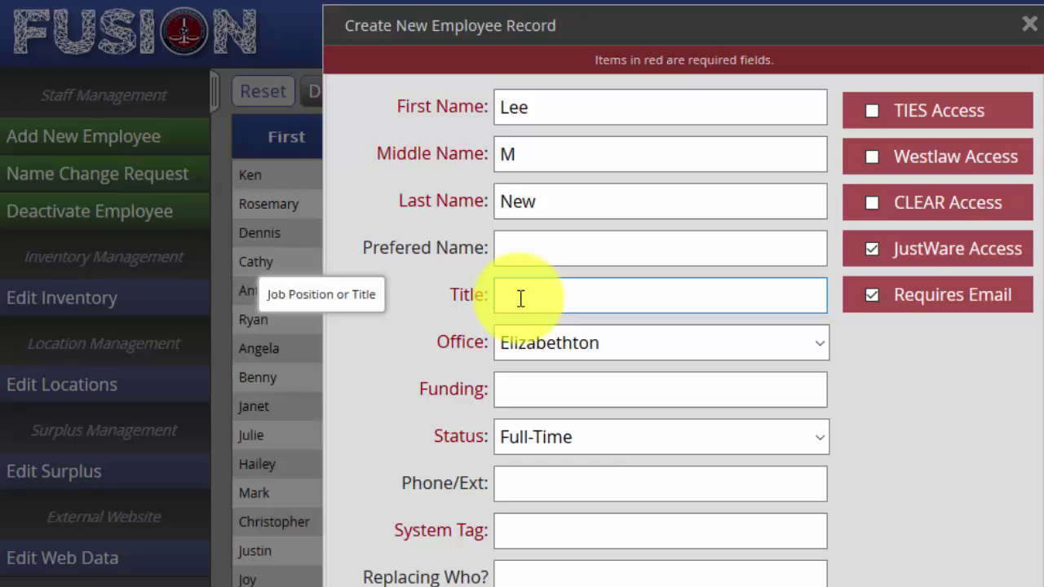
Step: Choose Secretary as the title and keep Elizabethton as the office
{"action": "type", "text": "Secre"}
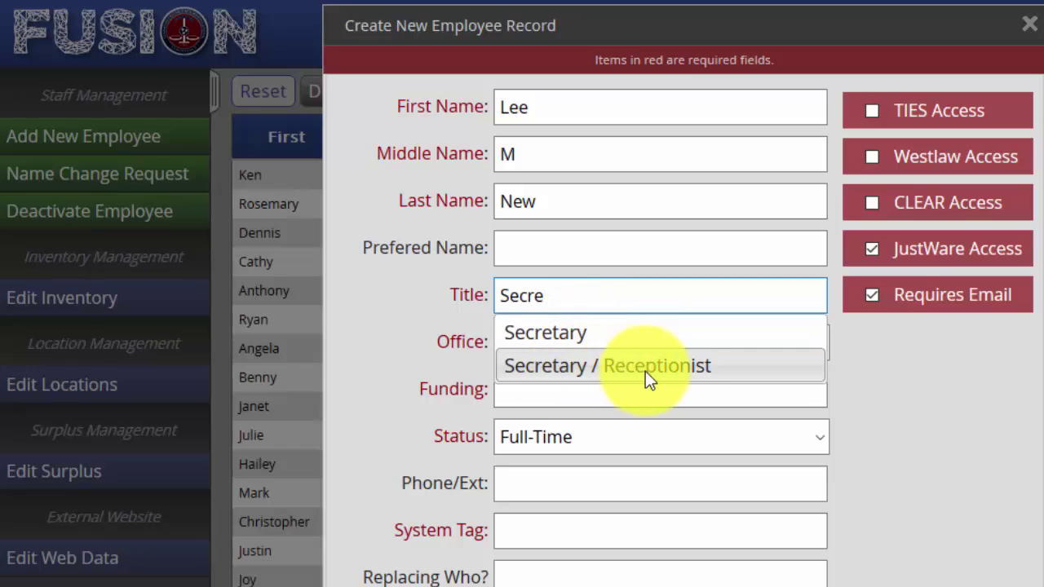
{"action": "left_click", "coordinate": [554, 333]}
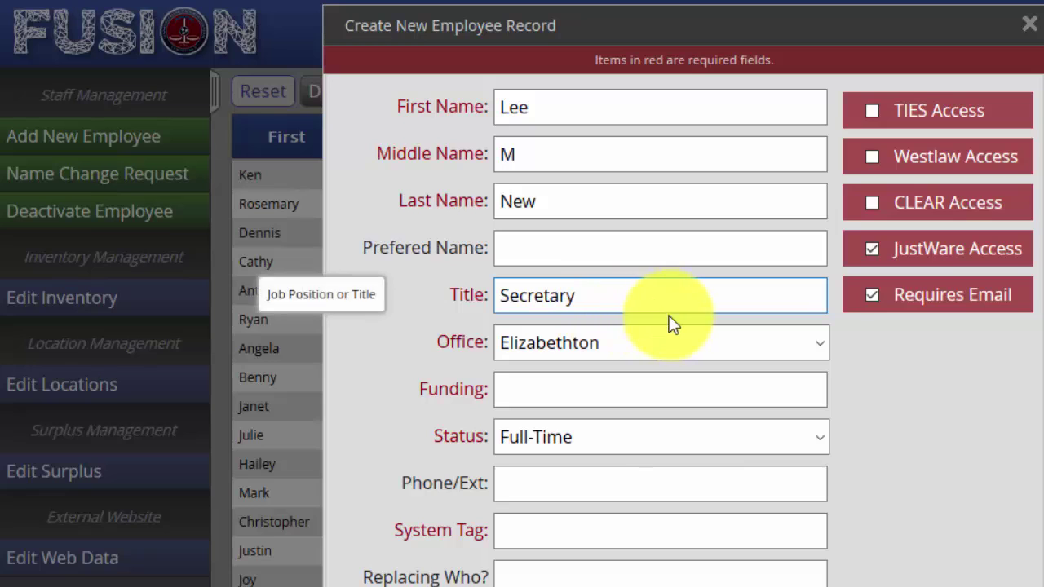
{"action": "left_click", "coordinate": [824, 346]}
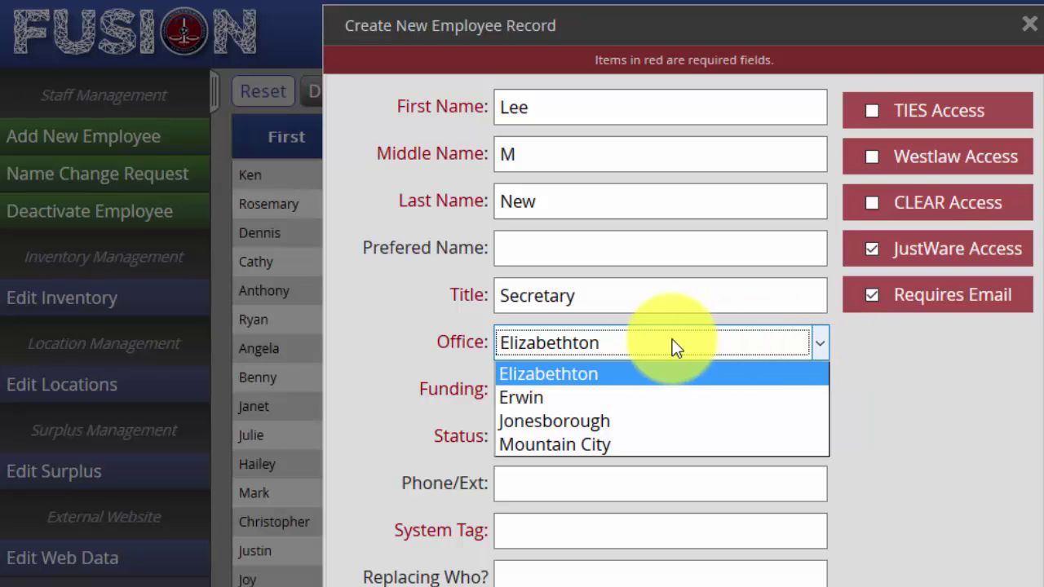
{"action": "left_click", "coordinate": [576, 373]}
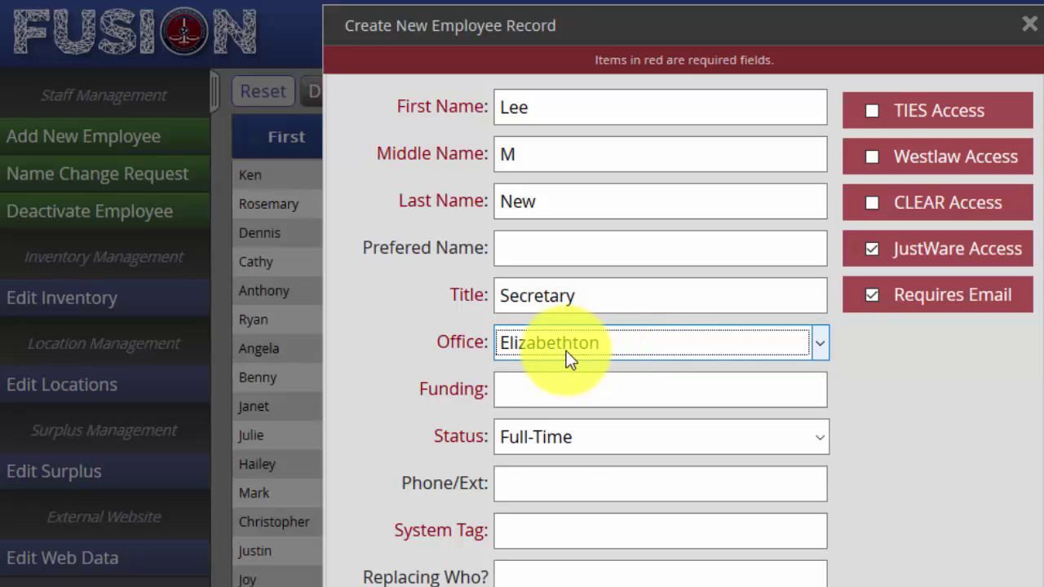
{"action": "key", "text": "Tab"}
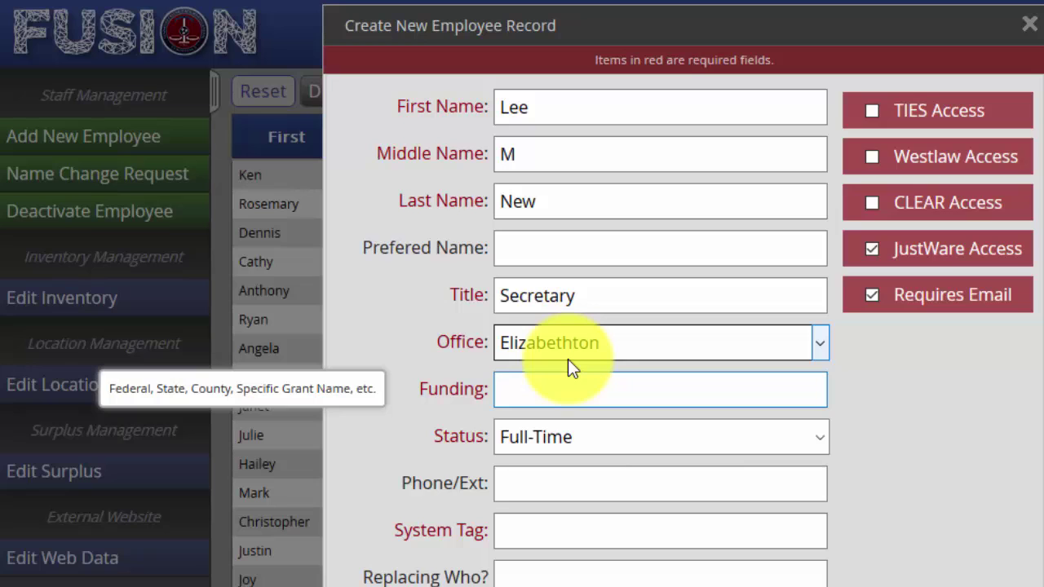
Step: Pick State as the funding source and leave the status at Full-Time
{"action": "type", "text": "Stat"}
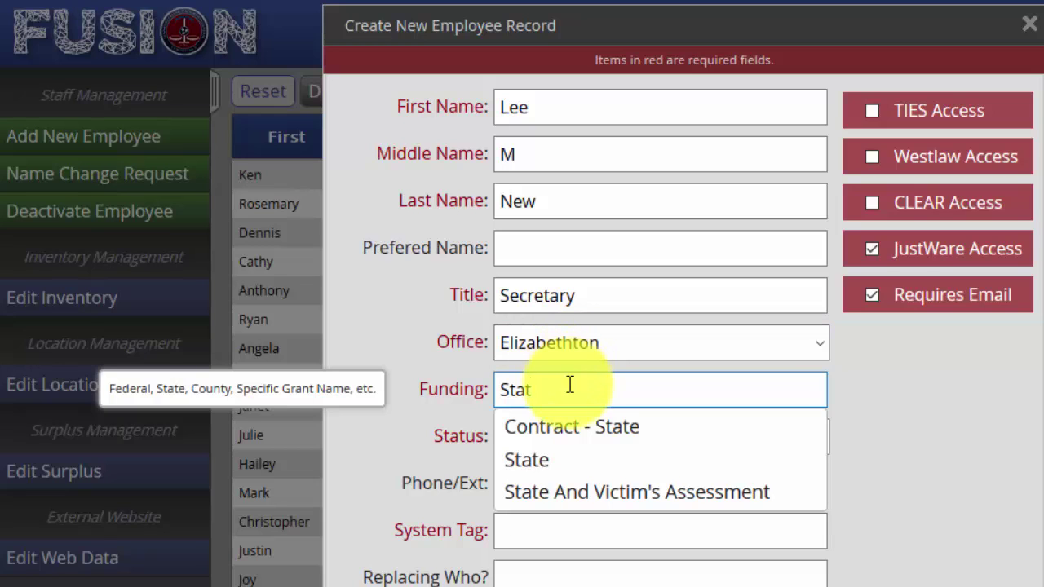
{"action": "left_click", "coordinate": [560, 465]}
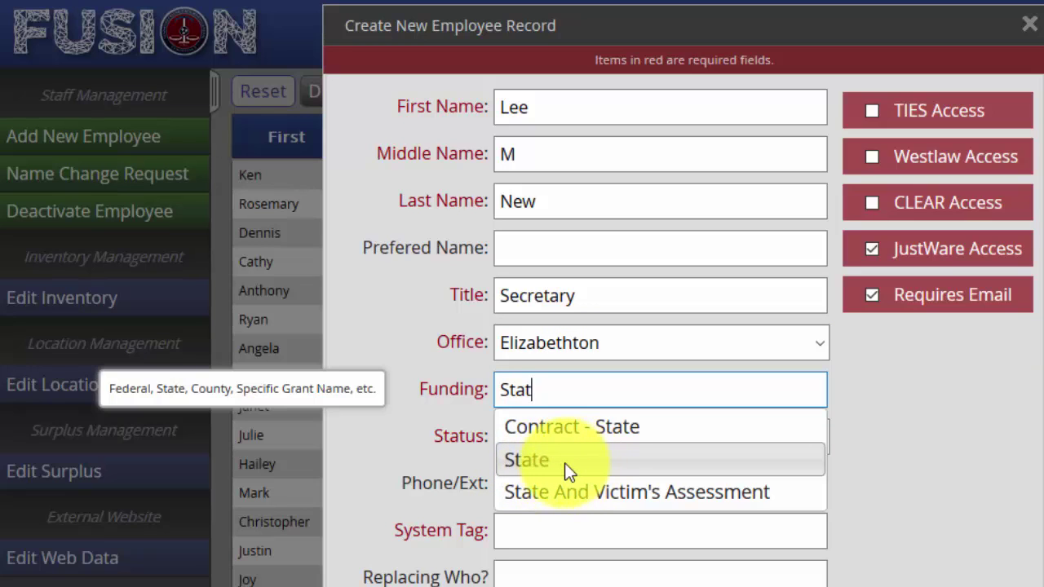
{"action": "left_click", "coordinate": [569, 473]}
{"action": "left_click", "coordinate": [582, 399]}
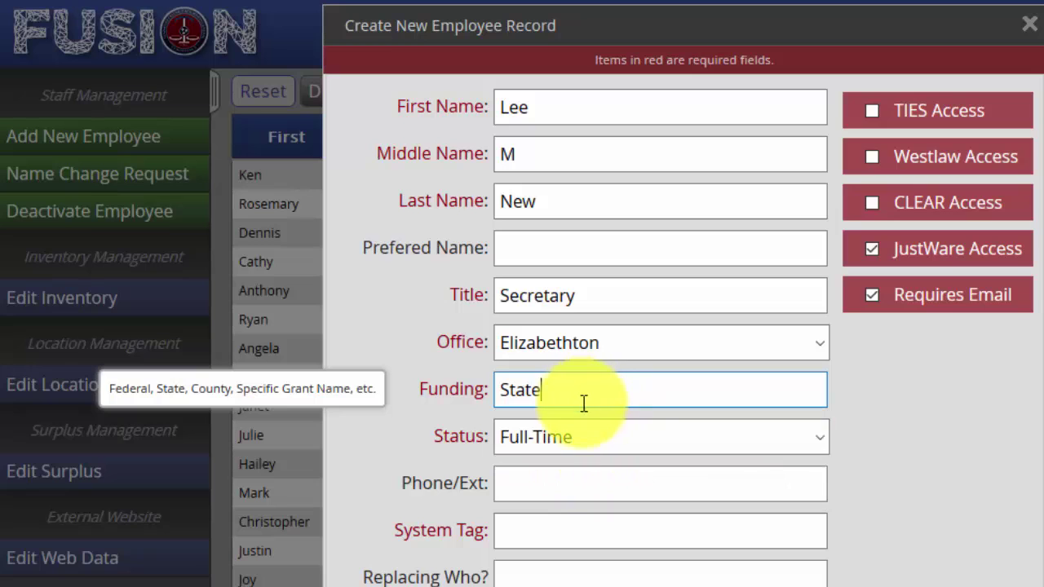
{"action": "left_click", "coordinate": [725, 440]}
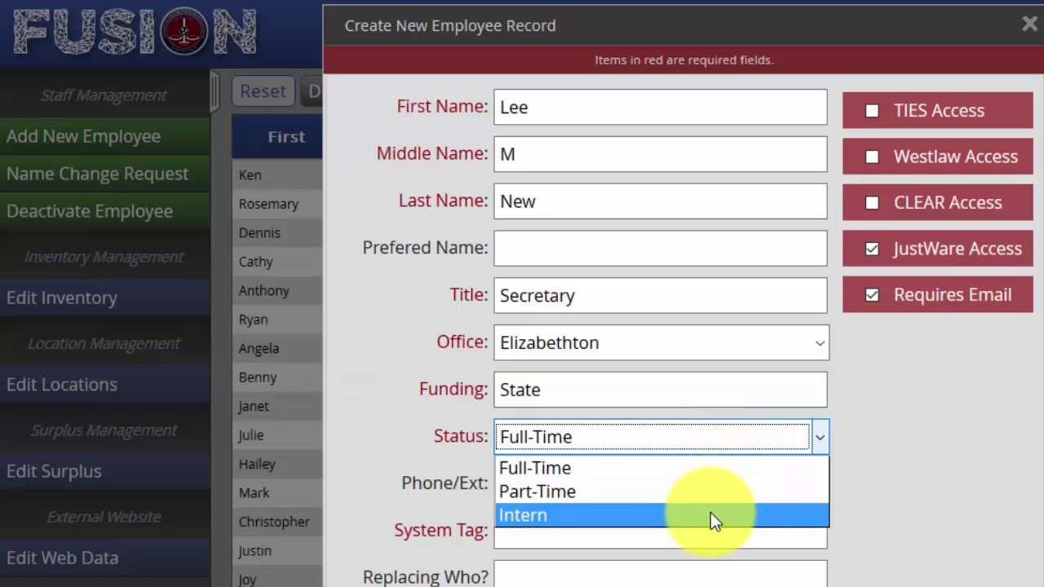
{"action": "left_click", "coordinate": [838, 471]}
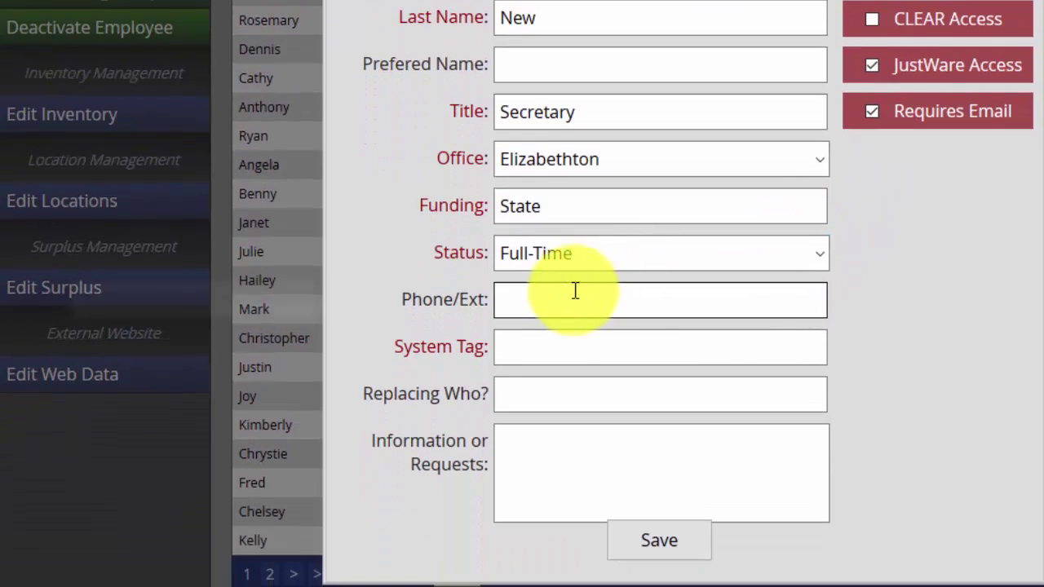
Step: Enter the employee's phone number and the system tag N12345
{"action": "left_click", "coordinate": [538, 303]}
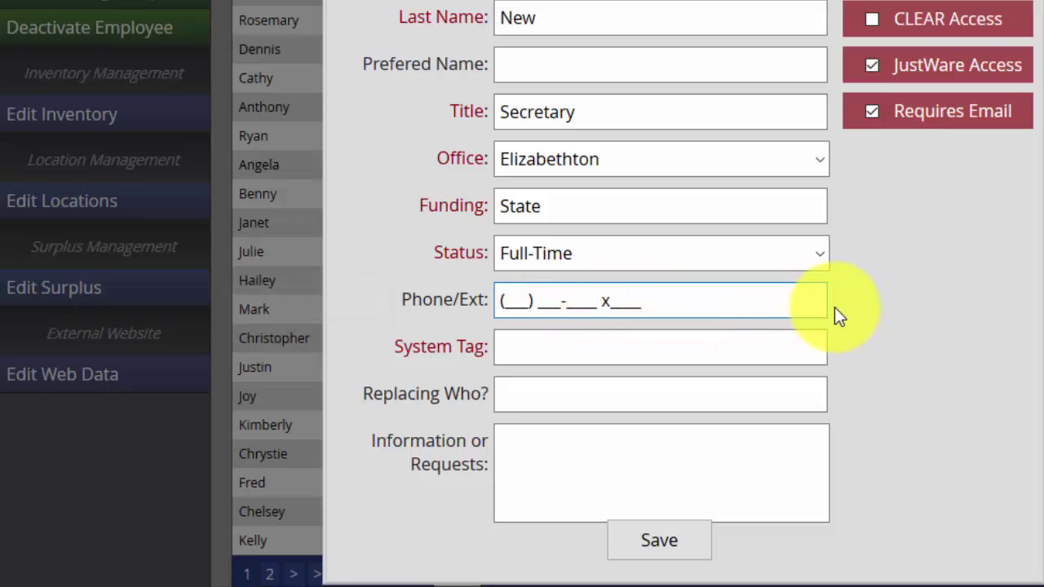
{"action": "type", "text": "123) "}
{"action": "type", "text": "456-"}
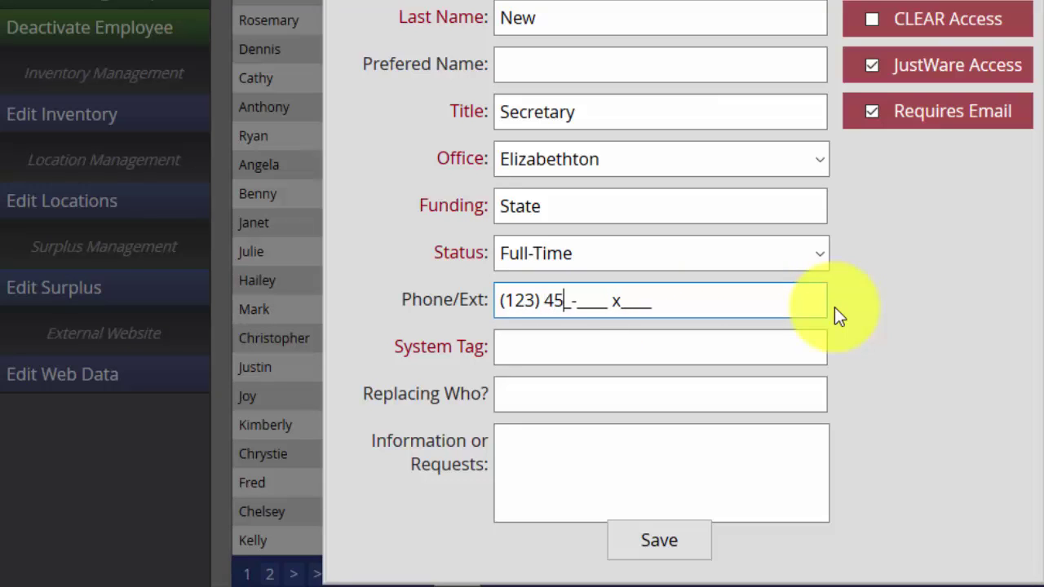
{"action": "type", "text": "789"}
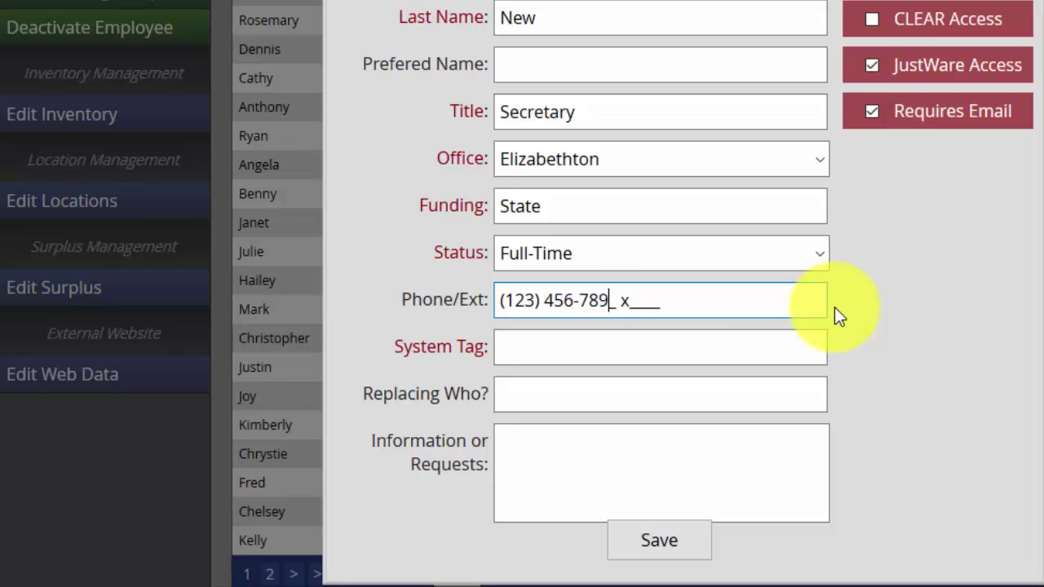
{"action": "type", "text": "0"}
{"action": "key", "text": "Tab"}
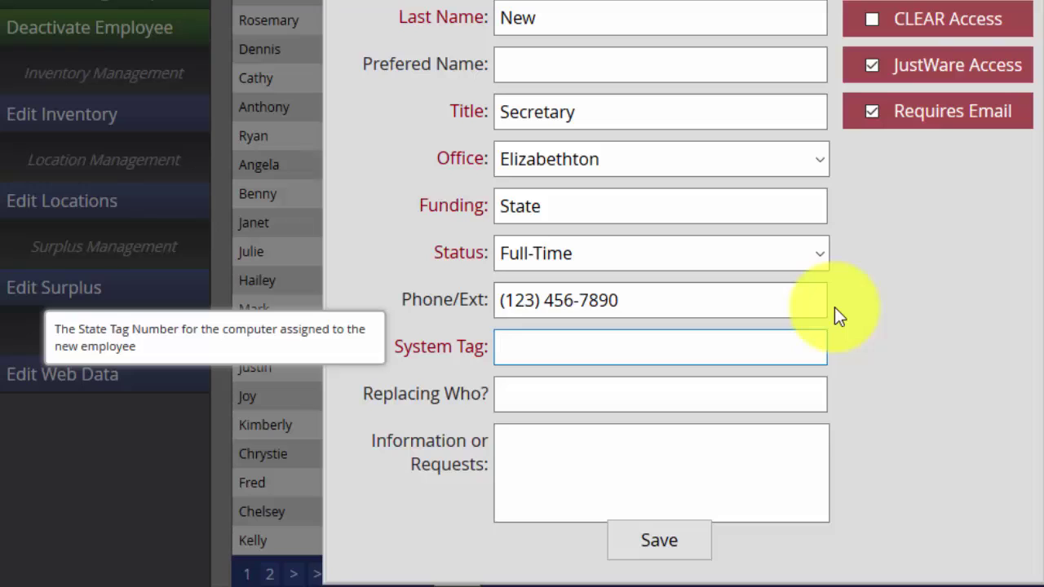
{"action": "type", "text": "N12345"}
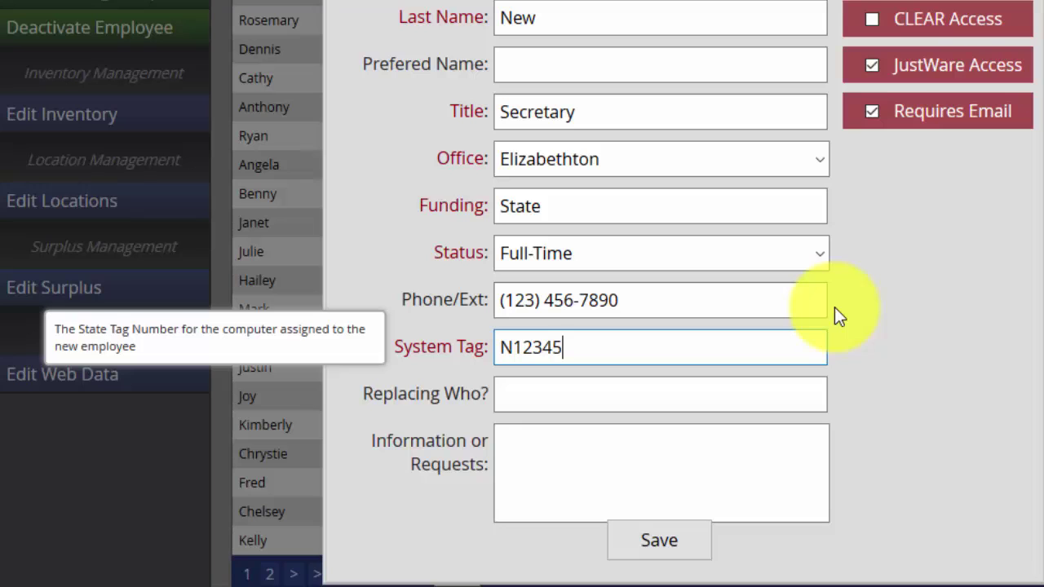
{"action": "key", "text": "Tab"}
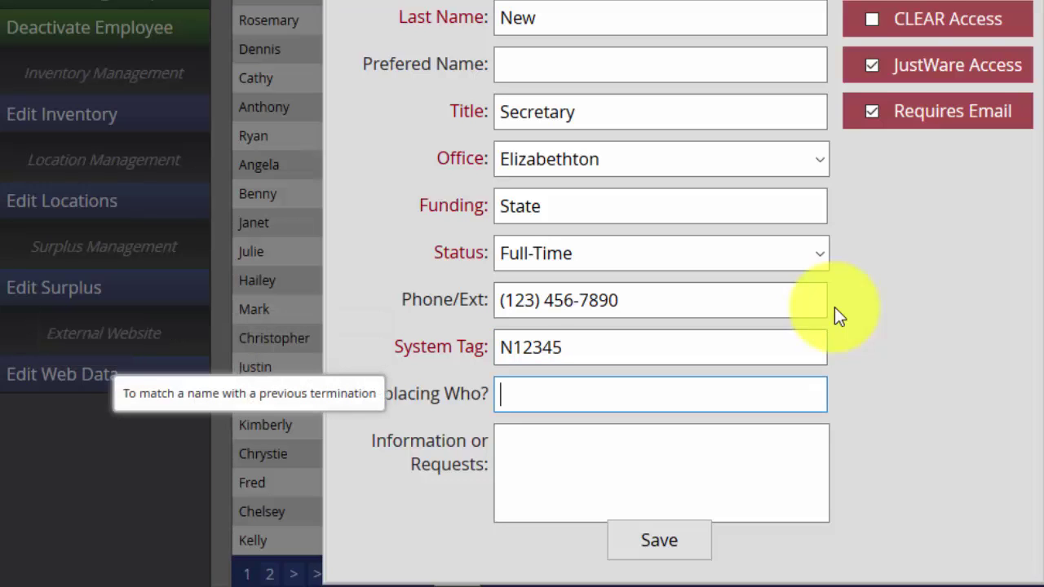
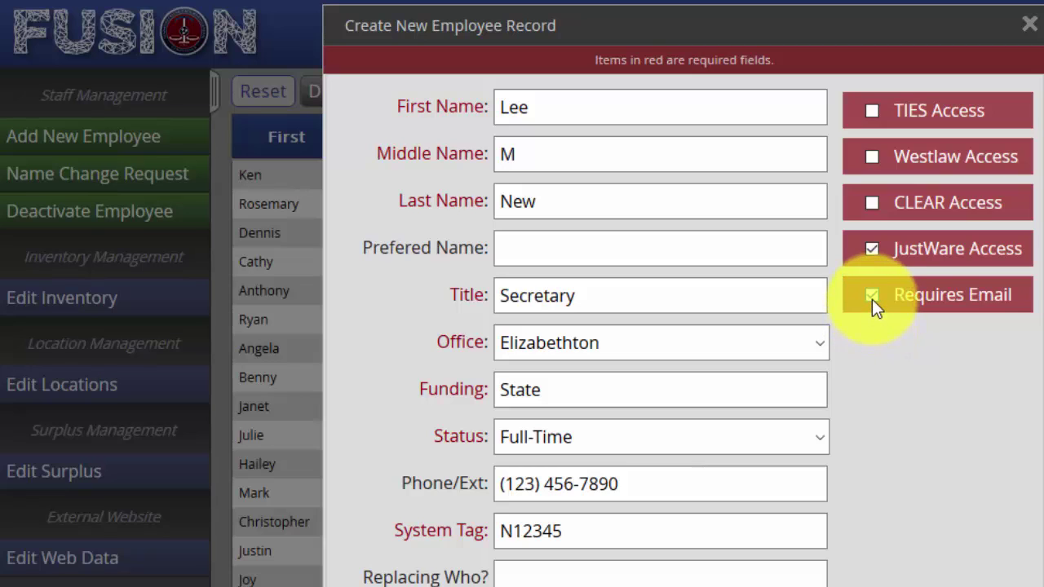
Step: Keep Requires Email ticked and tick the CLEAR Access, Westlaw Access and TIES Access checkboxes
{"action": "left_click", "coordinate": [873, 298]}
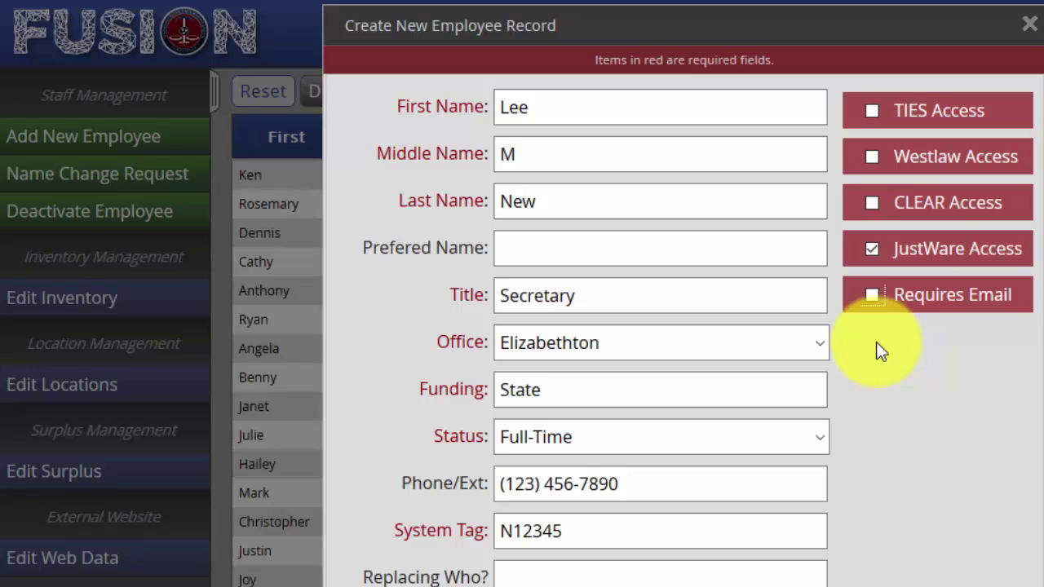
{"action": "left_click", "coordinate": [873, 294]}
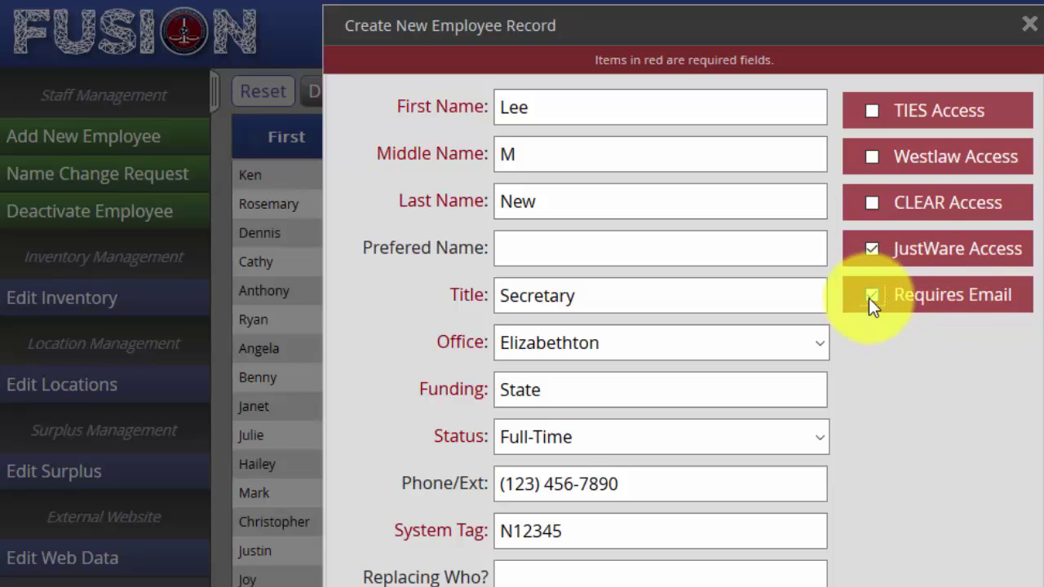
{"action": "left_click", "coordinate": [874, 204]}
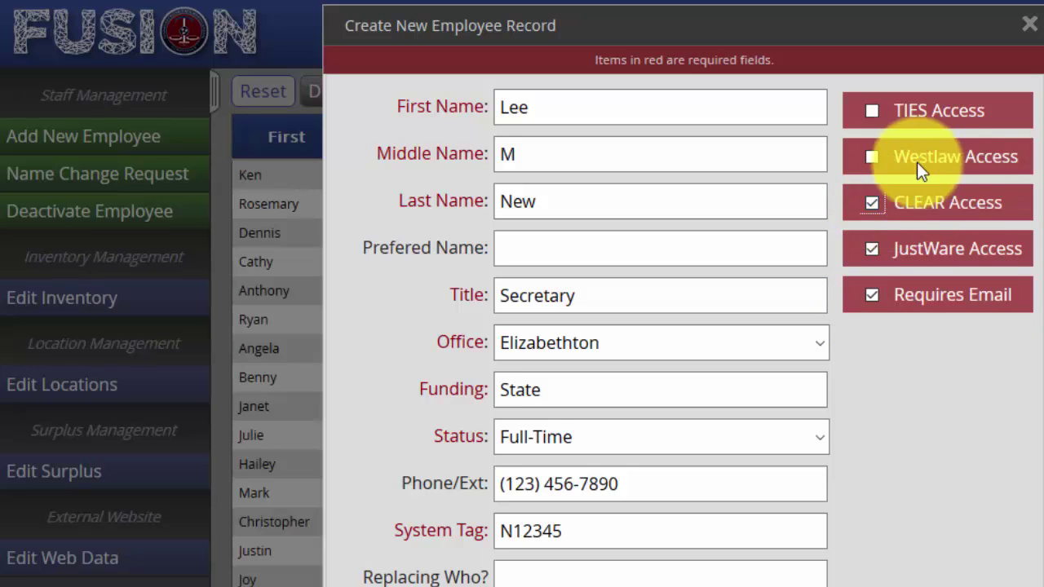
{"action": "left_click", "coordinate": [869, 157]}
{"action": "left_click", "coordinate": [874, 111]}
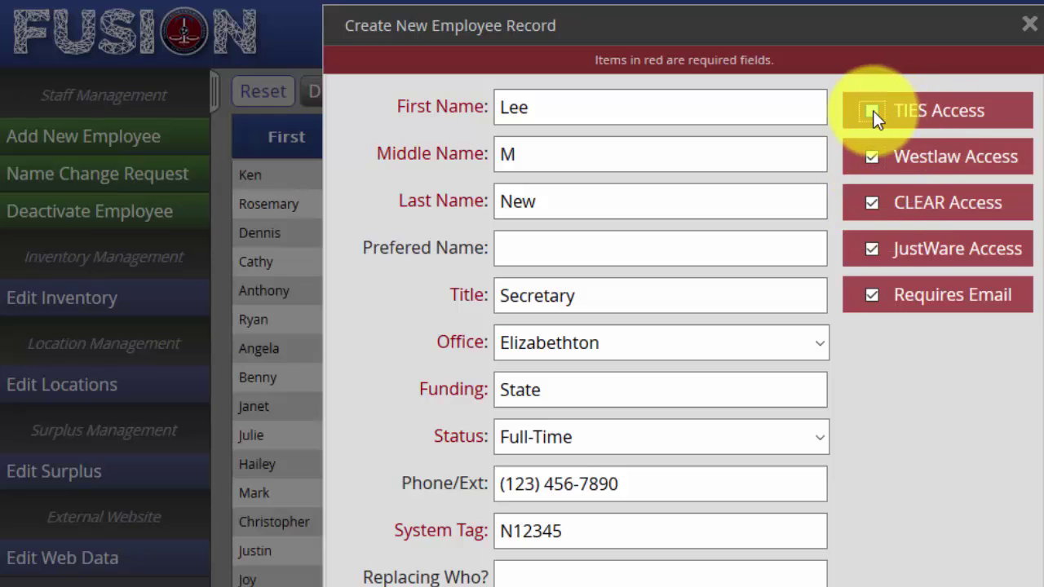